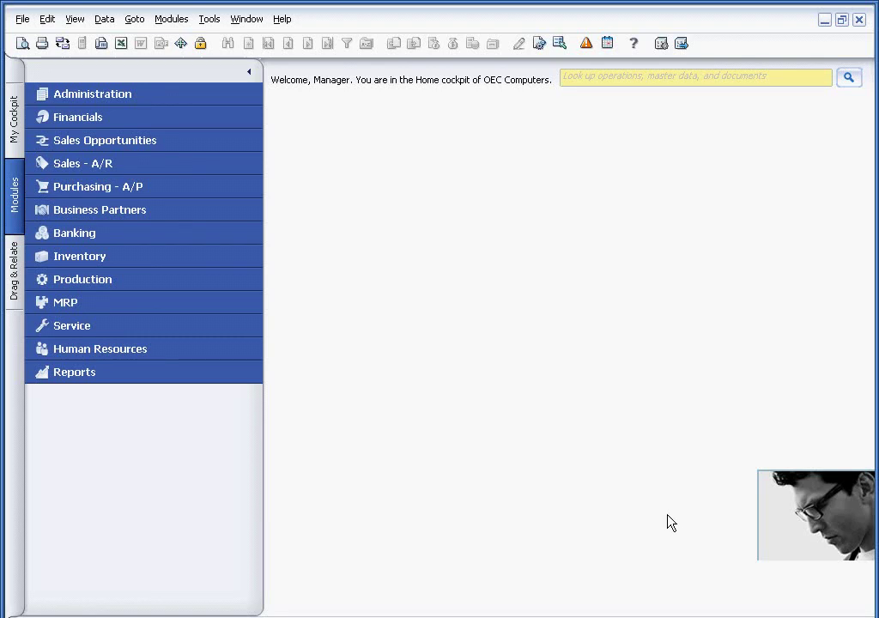
Open Alerts Management from the Administration module.
{"action": "left_click", "coordinate": [179, 101]}
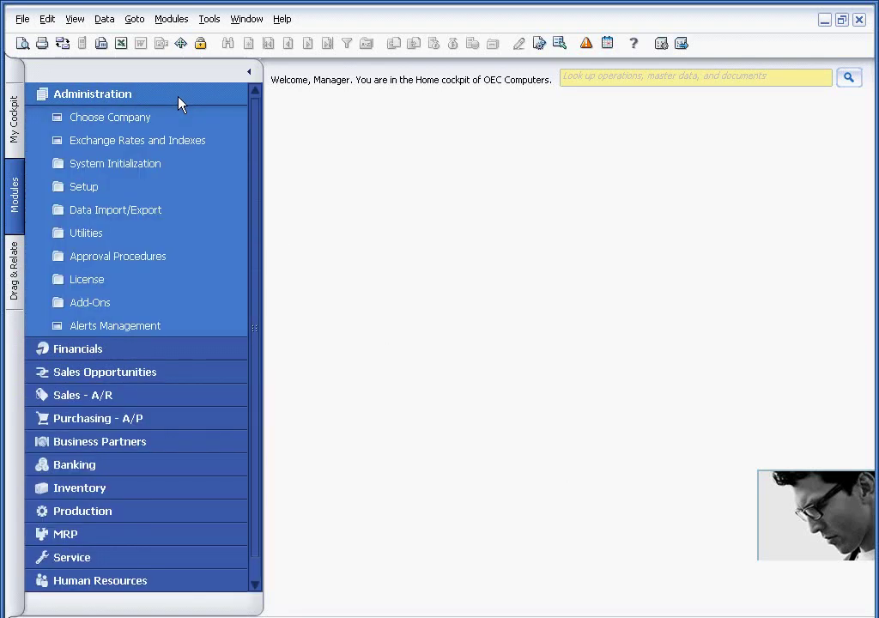
{"action": "left_click", "coordinate": [144, 329]}
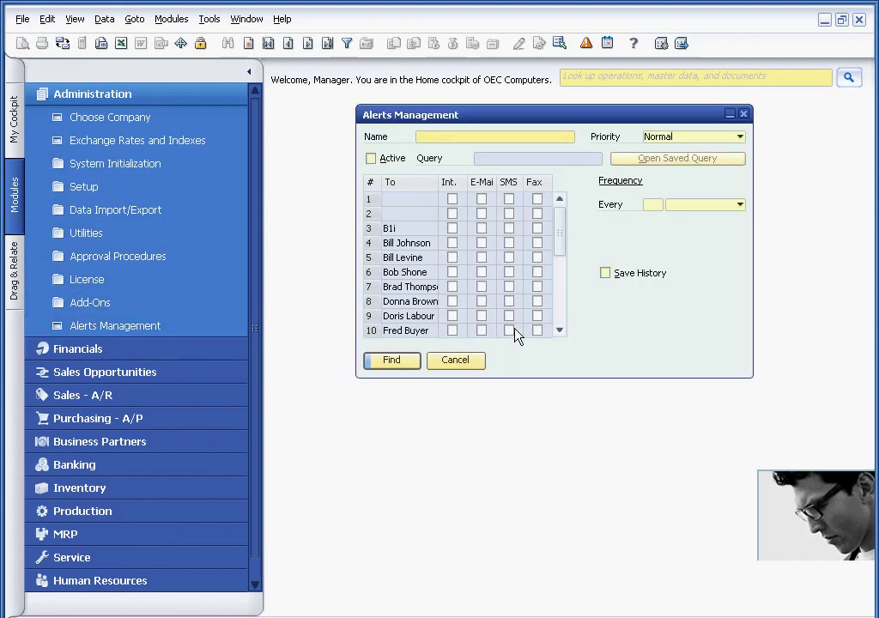
Search alerts with '*' to list every defined alert, including the active Deviation from Discount (in %).
{"action": "type", "text": "*"}
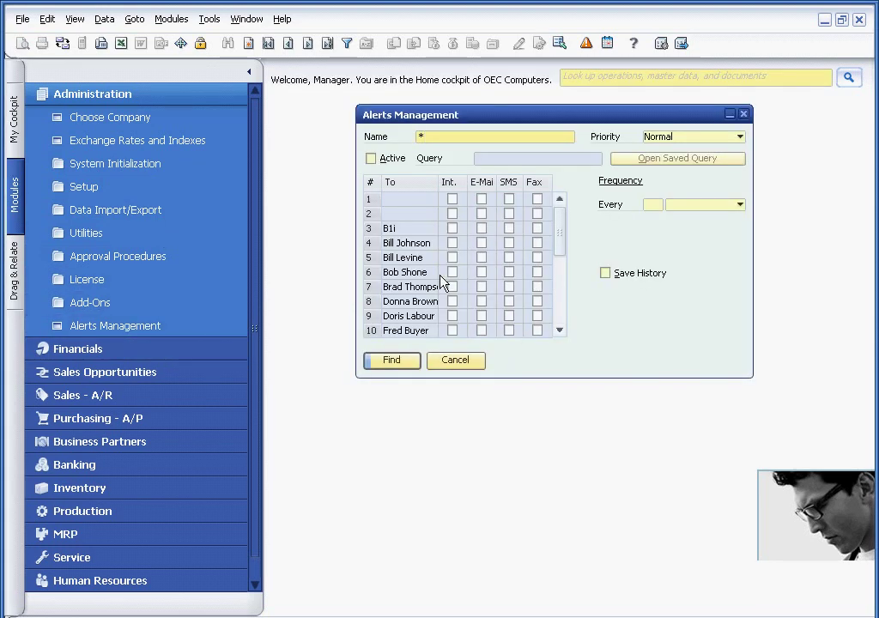
{"action": "left_click", "coordinate": [391, 360]}
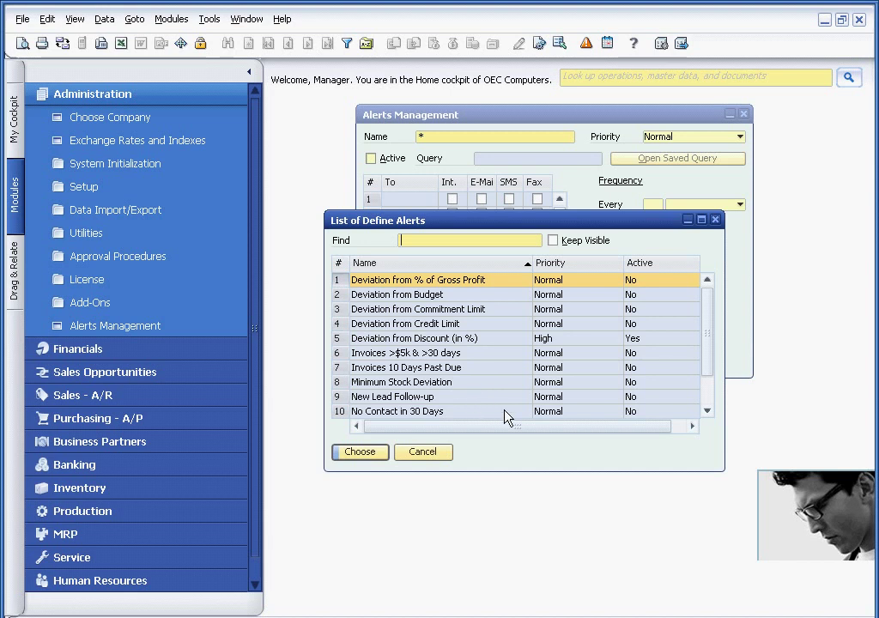
{"action": "left_click_drag", "start_coordinate": [709, 352], "coordinate": [709, 372]}
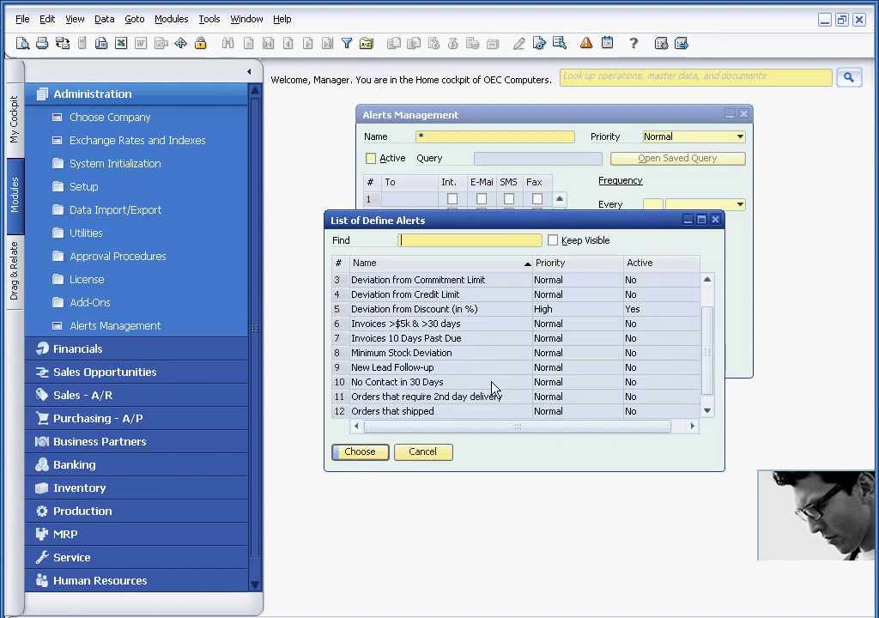
Review the Deviation from Discount (in %) alert's recipients and covered documents, then confirm with OK.
{"action": "double_click", "coordinate": [466, 317]}
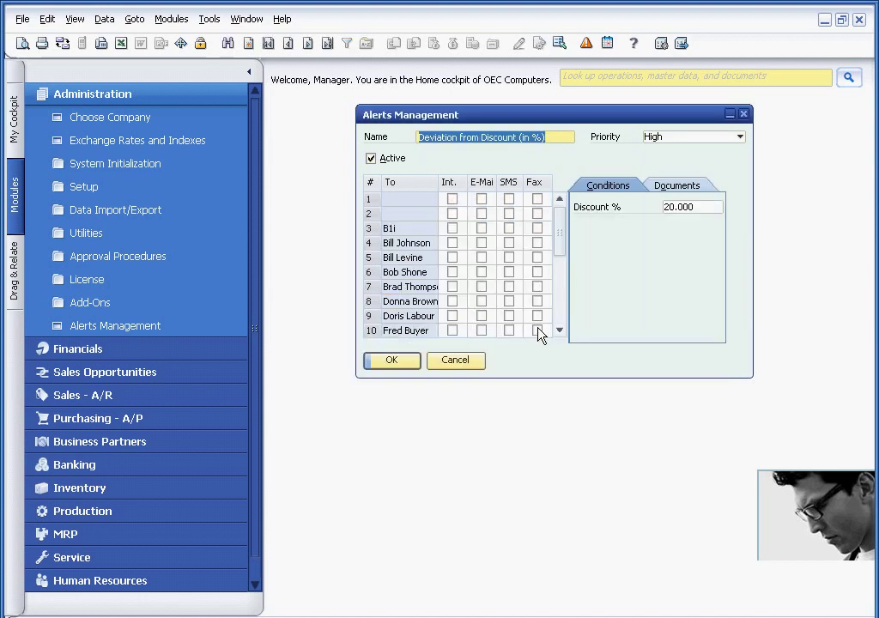
{"action": "left_click_drag", "start_coordinate": [559, 249], "coordinate": [558, 298]}
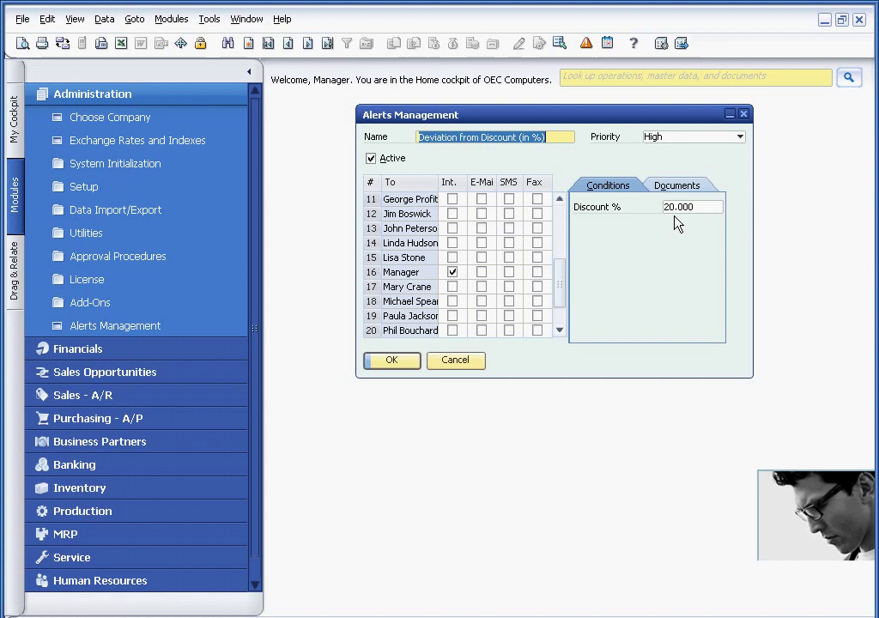
{"action": "left_click", "coordinate": [678, 187]}
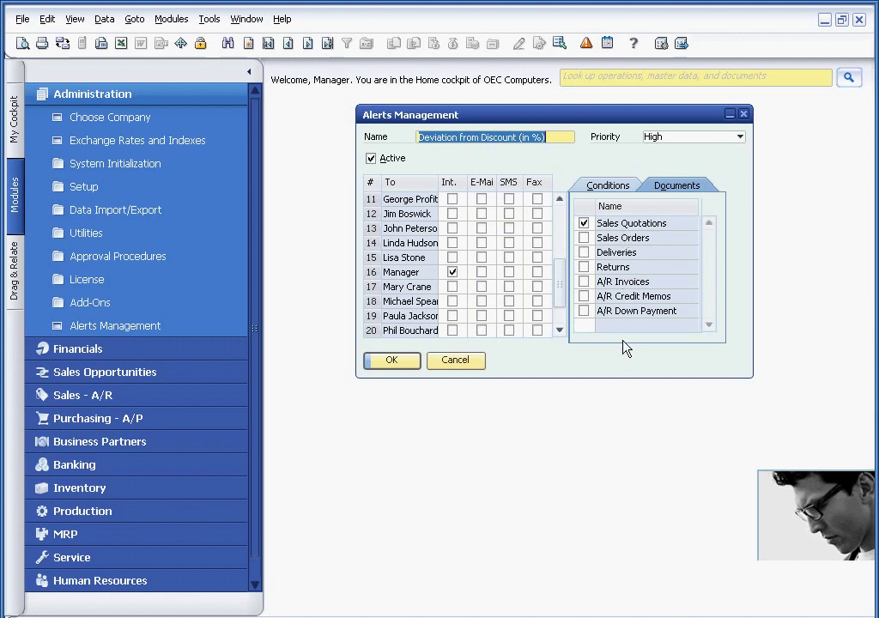
{"action": "left_click", "coordinate": [392, 360]}
{"action": "left_click", "coordinate": [161, 96]}
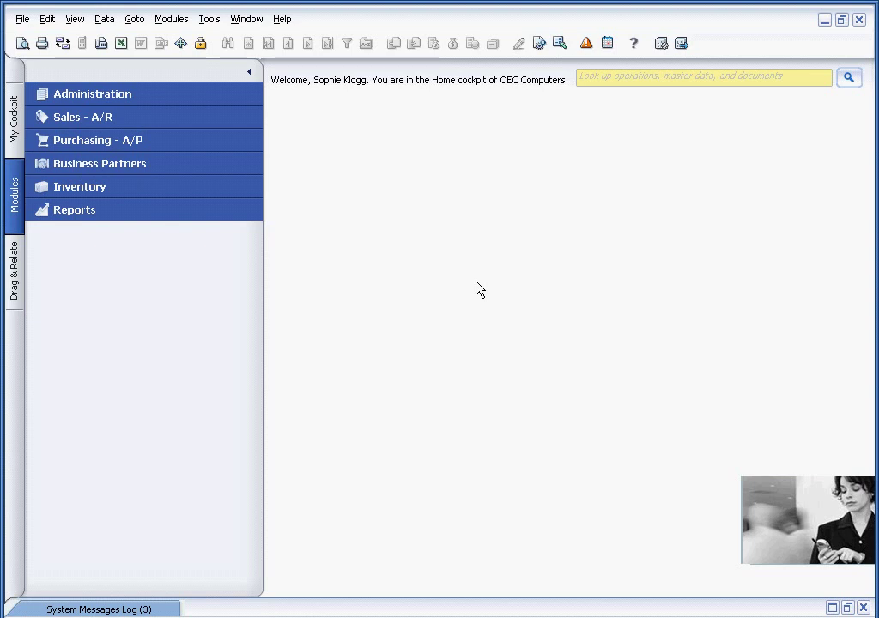
Start a sales quotation for Earthshaker Corporation with items A00001, A00002 and A00003.
{"action": "left_click", "coordinate": [164, 119]}
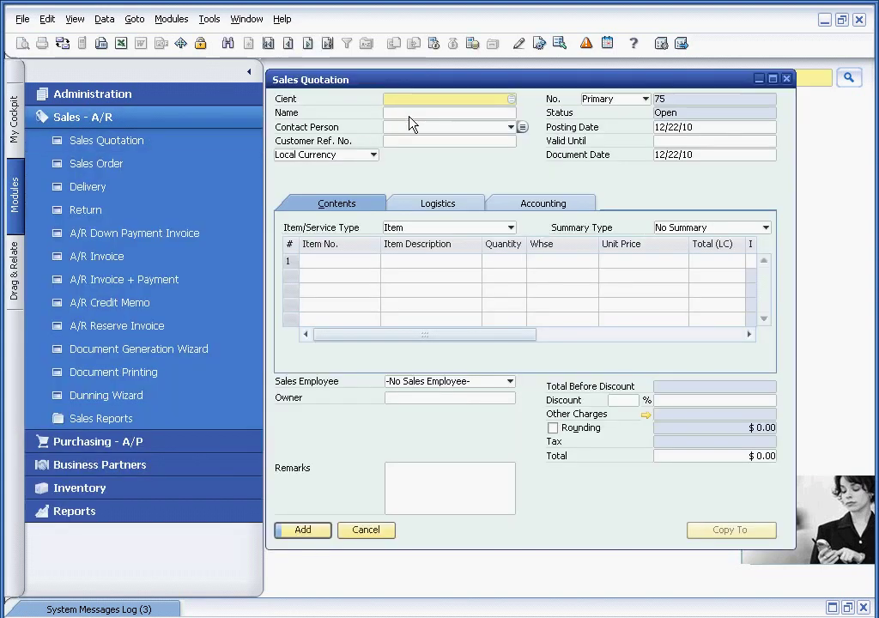
{"action": "left_click", "coordinate": [407, 114]}
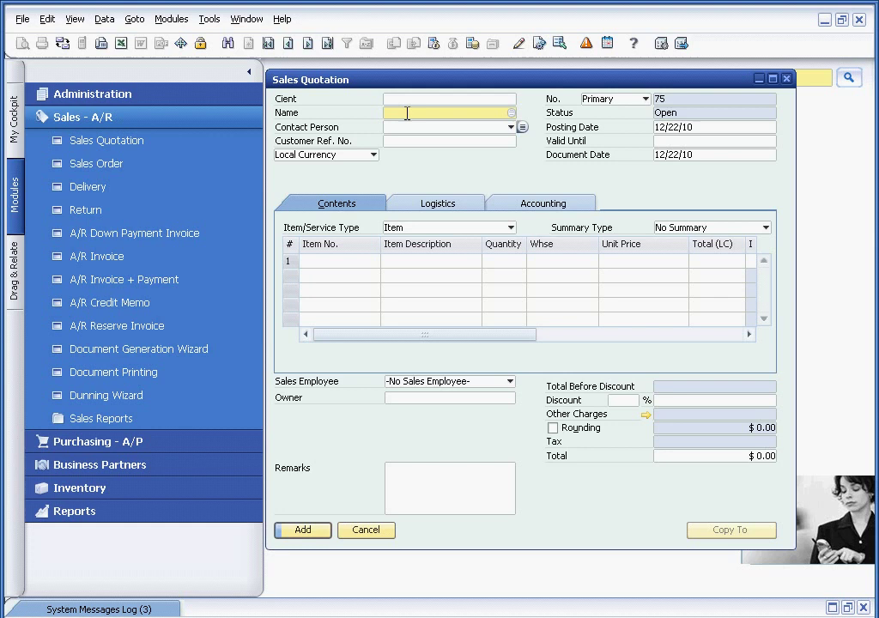
{"action": "type", "text": "e"}
{"action": "key", "text": "Tab"}
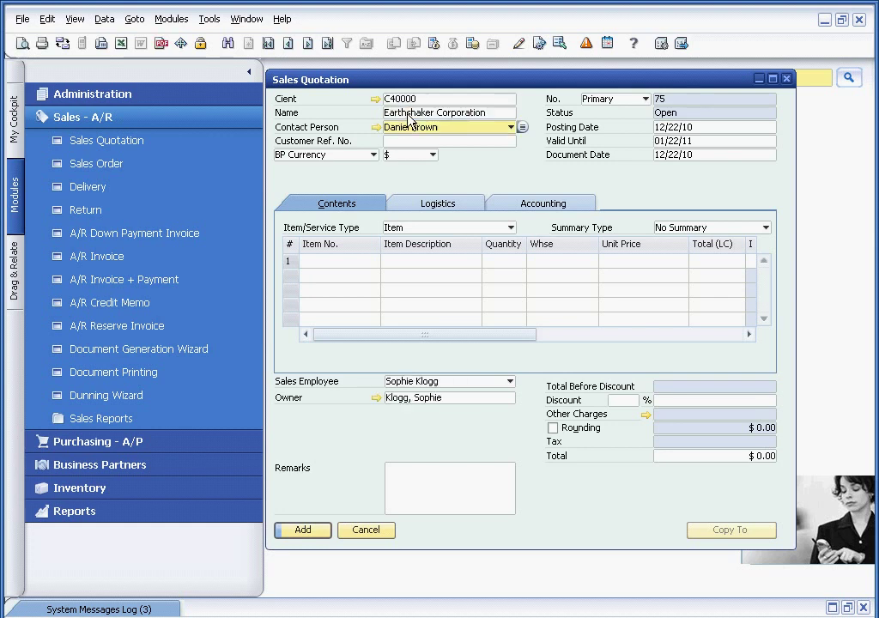
{"action": "left_click", "coordinate": [357, 268]}
{"action": "key", "text": "Tab"}
{"action": "left_click", "coordinate": [349, 282], "text": "shift"}
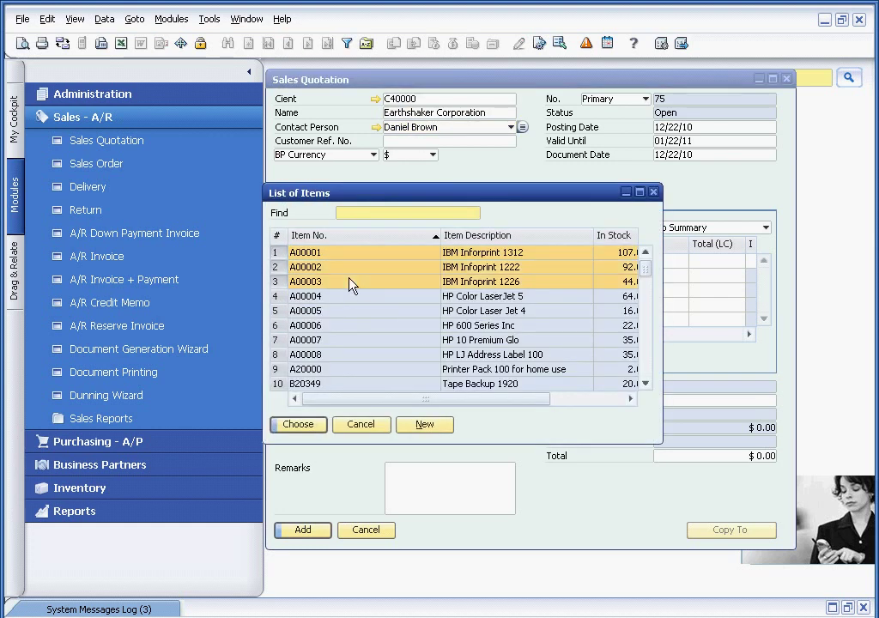
{"action": "left_click", "coordinate": [302, 423]}
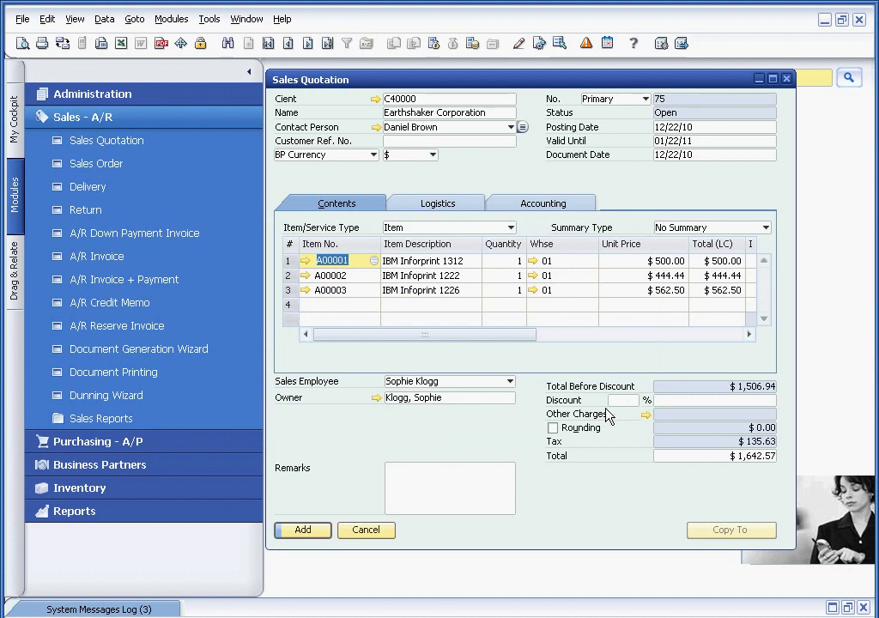
Apply a 22% document discount and add the quotation.
{"action": "left_click", "coordinate": [621, 400]}
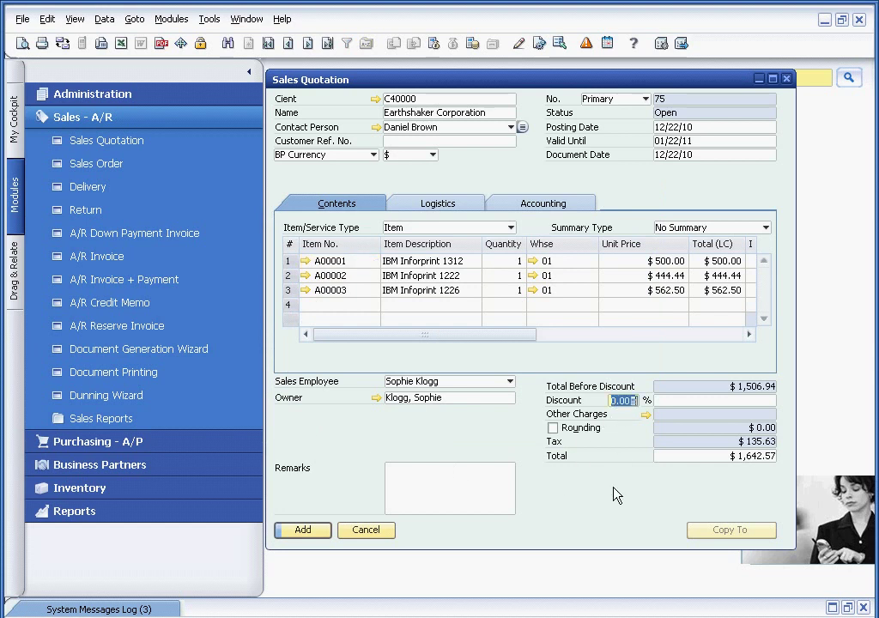
{"action": "type", "text": "22"}
{"action": "key", "text": "Tab"}
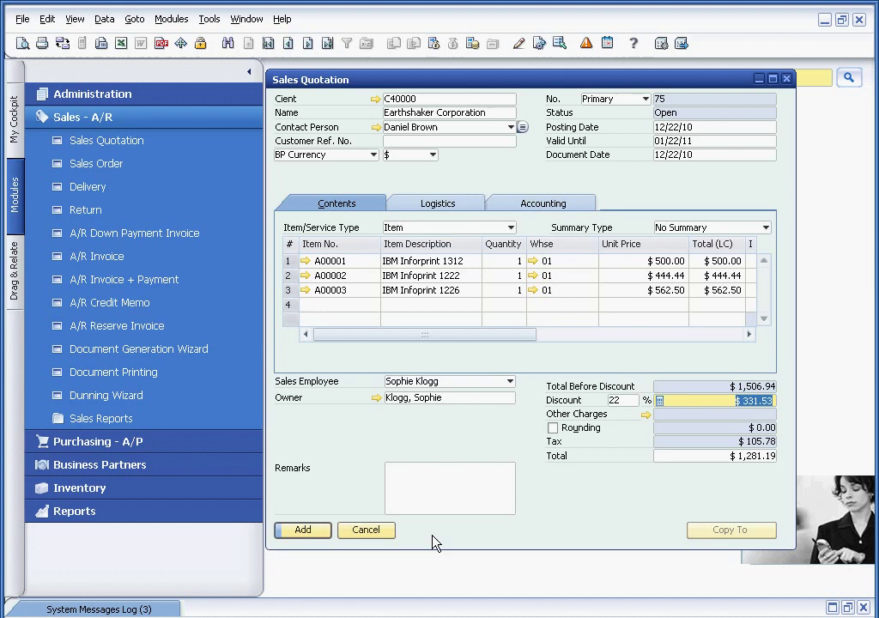
{"action": "left_click", "coordinate": [306, 531]}
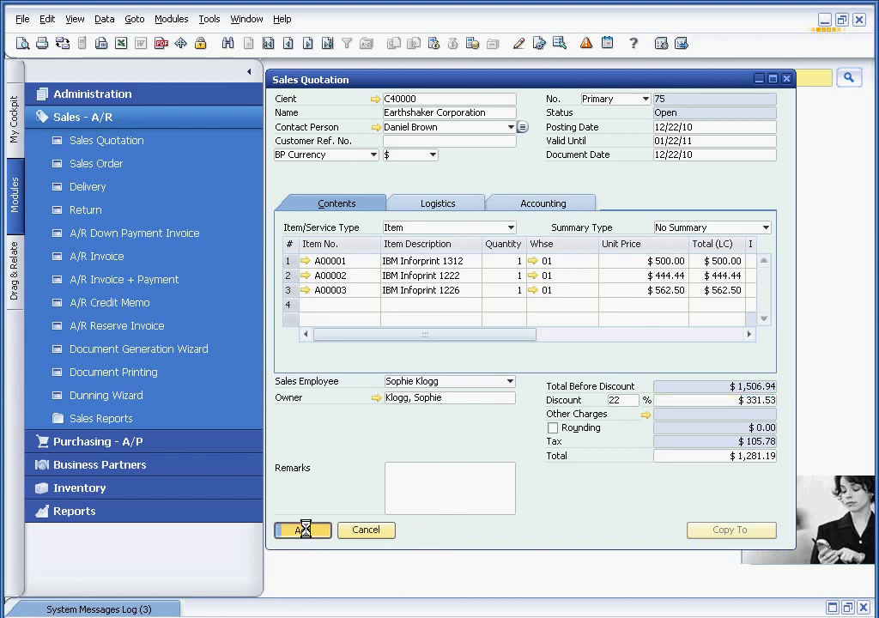
{"action": "left_click", "coordinate": [361, 532]}
Open Sales Quotation 75 from the discount alert, check its negative gross profit, then close it.
{"action": "left_click", "coordinate": [235, 118]}
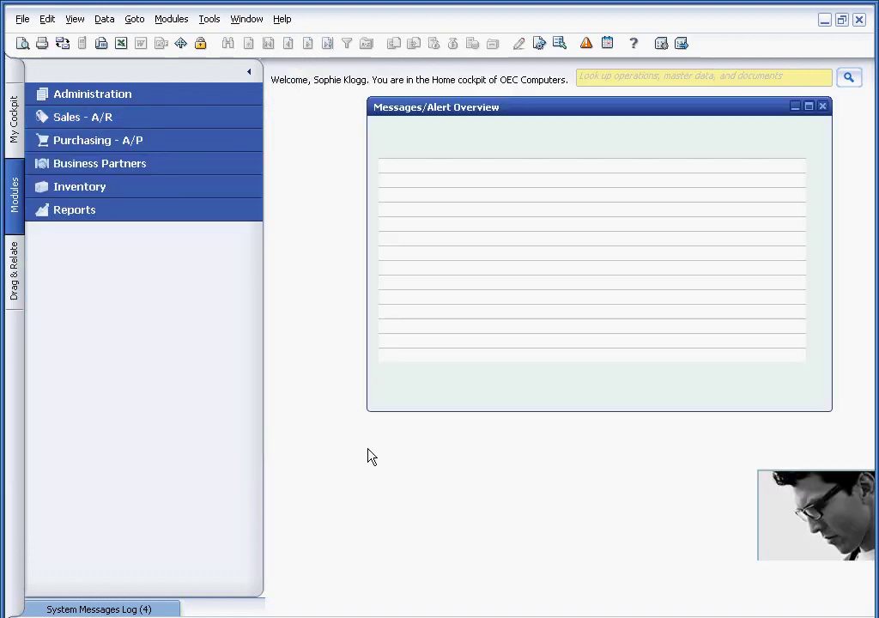
{"action": "left_click", "coordinate": [525, 168]}
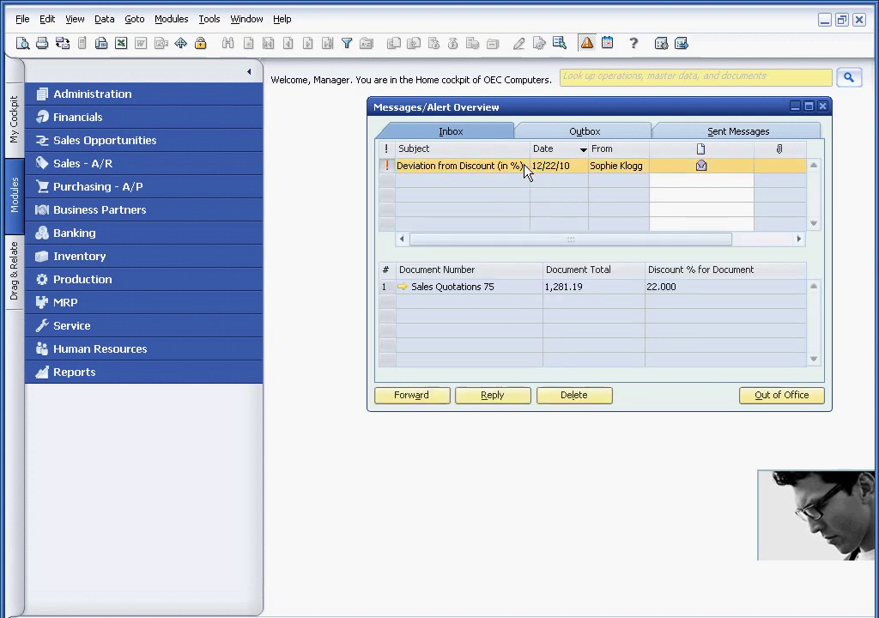
{"action": "left_click", "coordinate": [402, 287]}
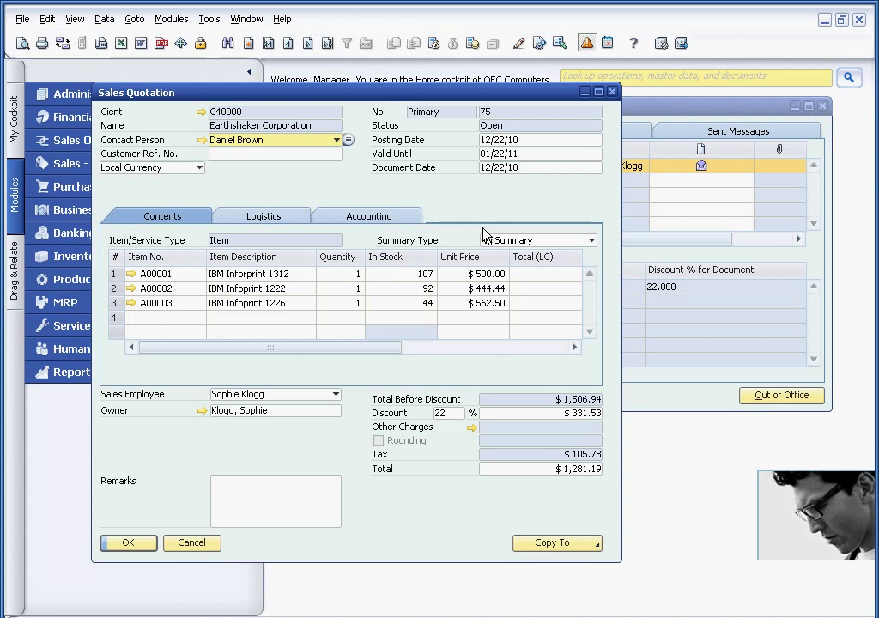
{"action": "right_click", "coordinate": [468, 204]}
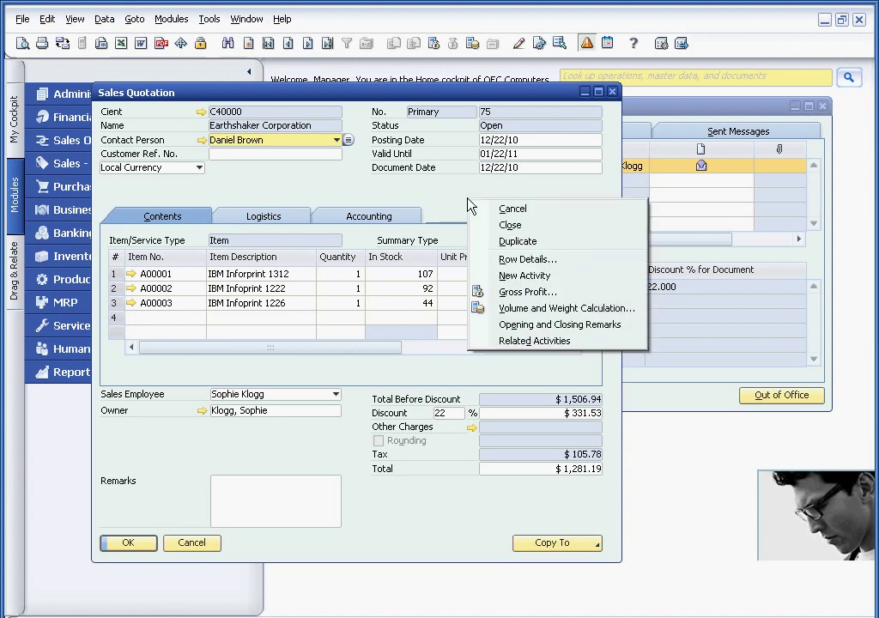
{"action": "left_click", "coordinate": [515, 291]}
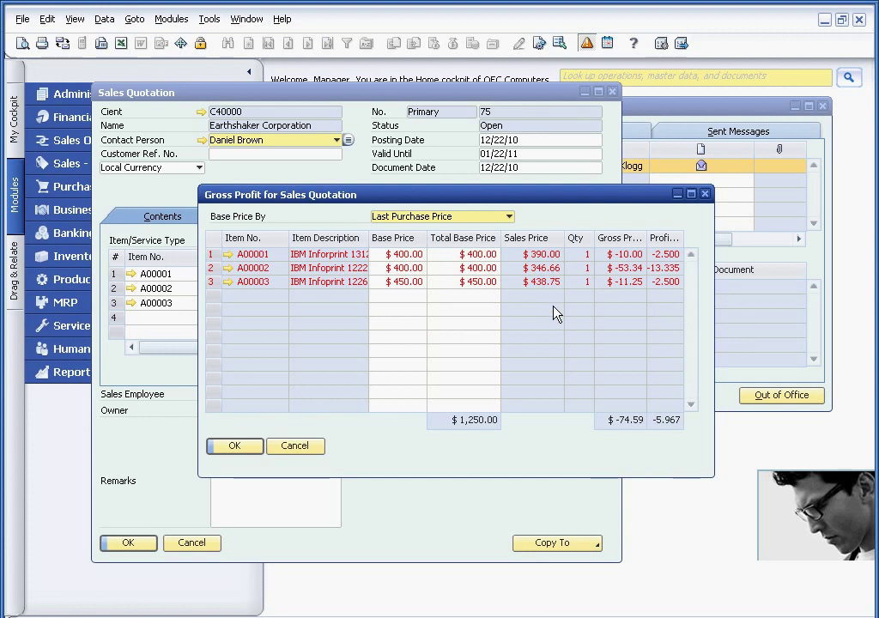
{"action": "left_click", "coordinate": [233, 446]}
{"action": "left_click", "coordinate": [191, 542]}
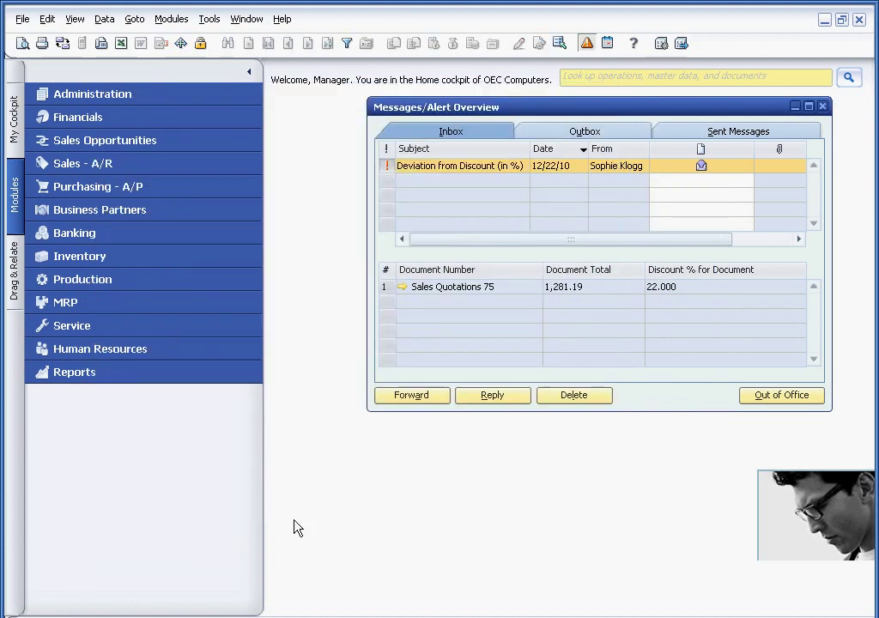
Send an internal-only reply (no e-mail) reading 'Discount is too high! Call to discuss'.
{"action": "left_click", "coordinate": [491, 397]}
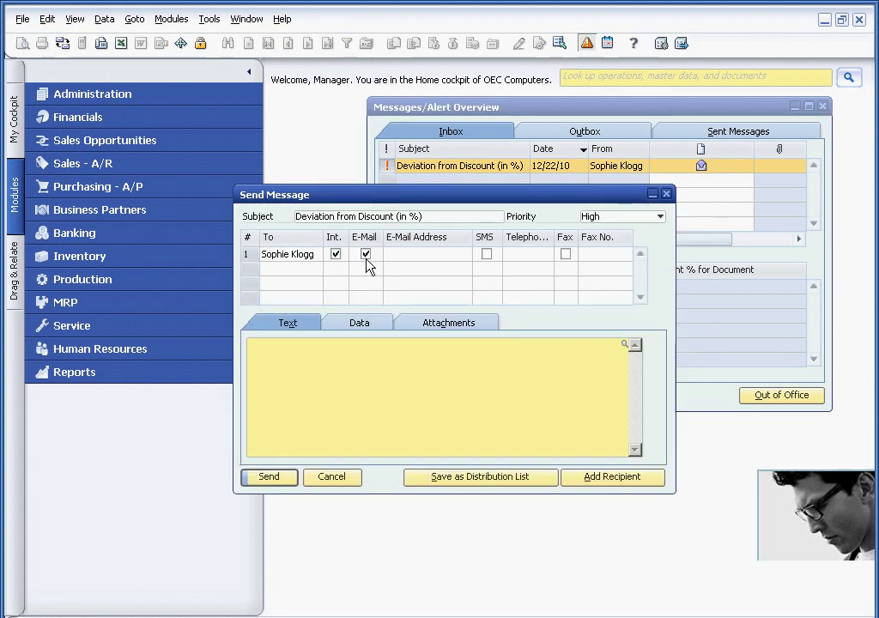
{"action": "left_click", "coordinate": [366, 255]}
{"action": "left_click", "coordinate": [279, 353]}
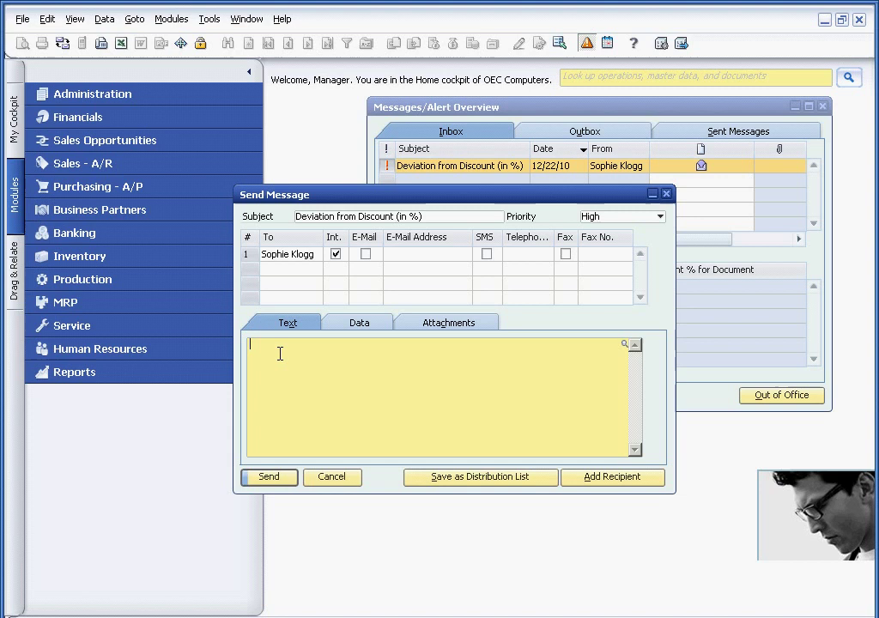
{"action": "key", "text": "shift+F2"}
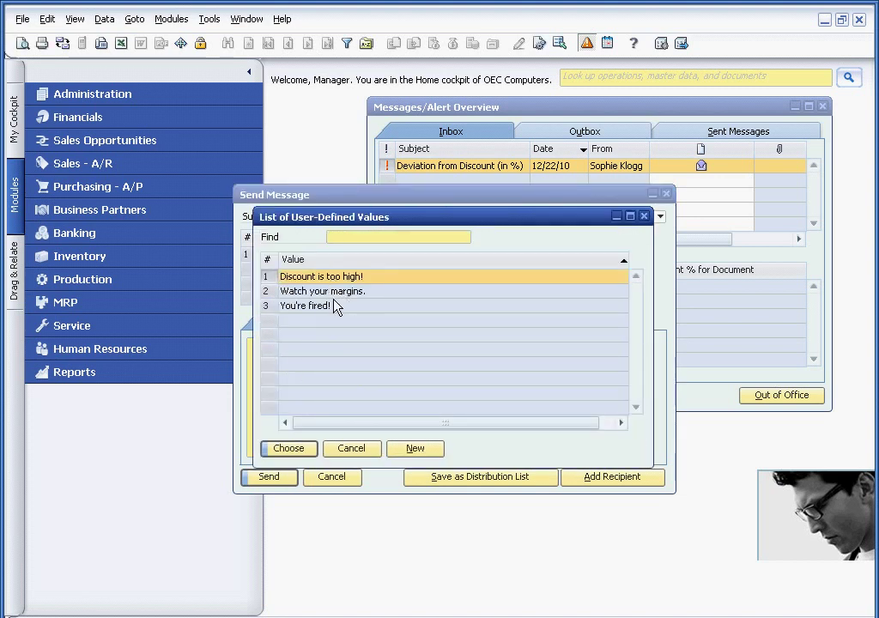
{"action": "double_click", "coordinate": [339, 280]}
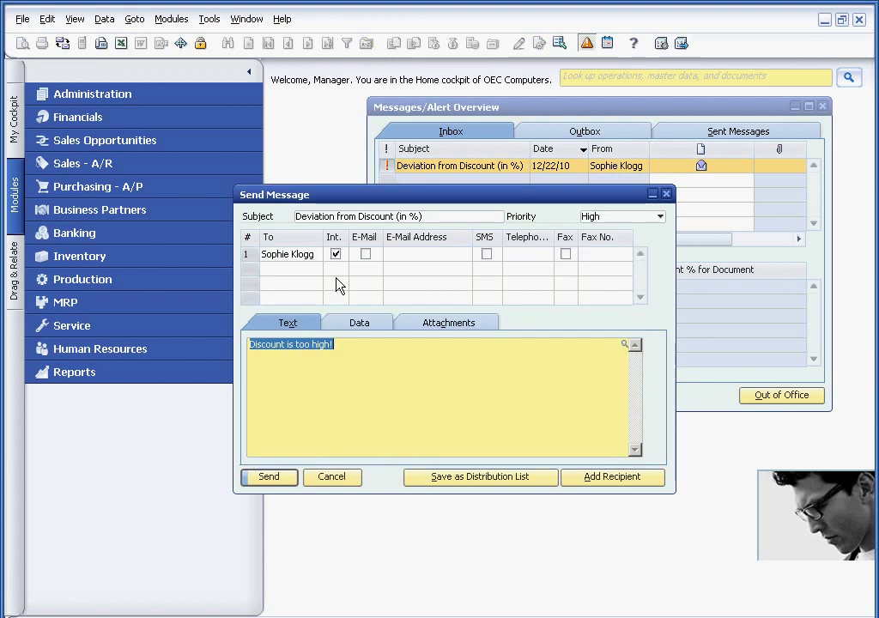
{"action": "left_click", "coordinate": [353, 347]}
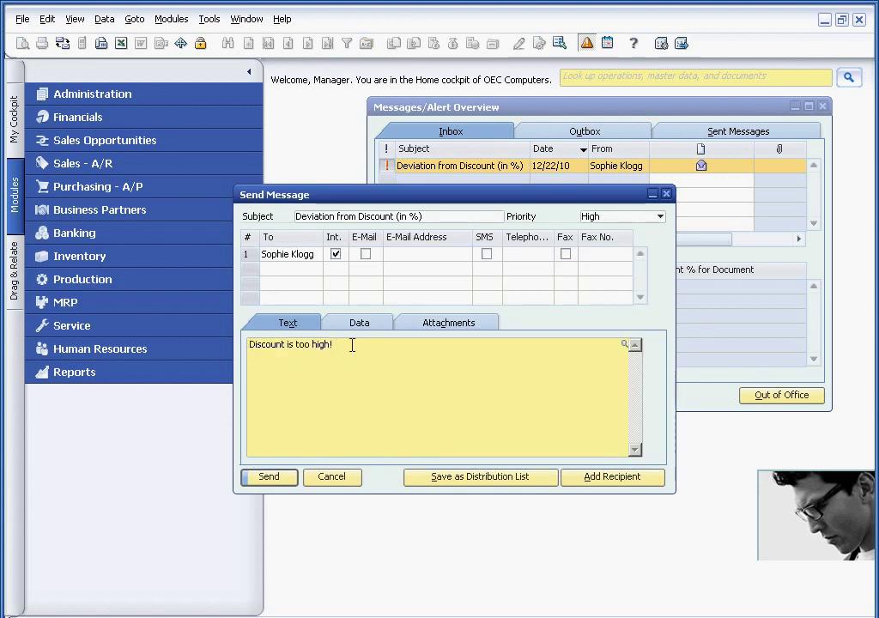
{"action": "type", "text": "Call to discuss"}
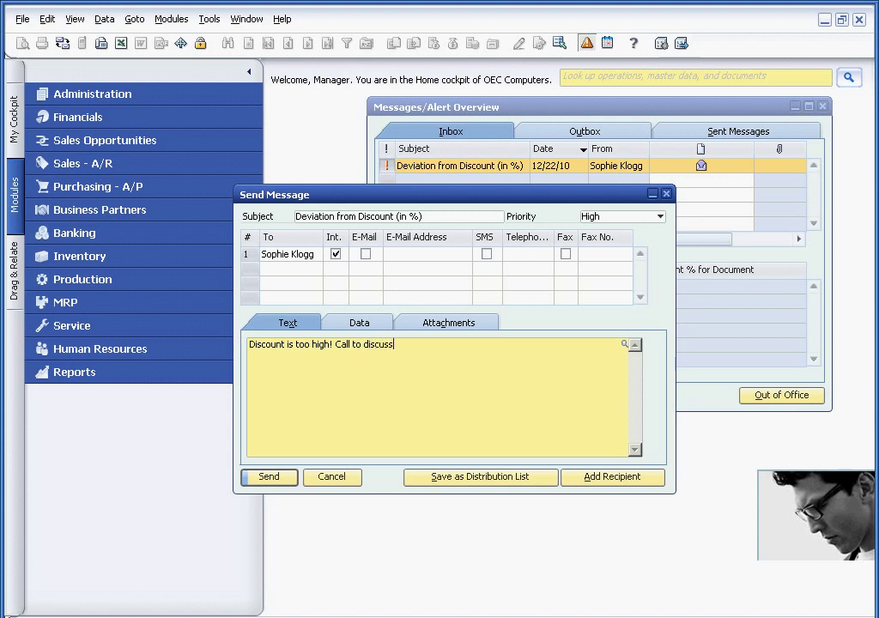
{"action": "left_click", "coordinate": [273, 477]}
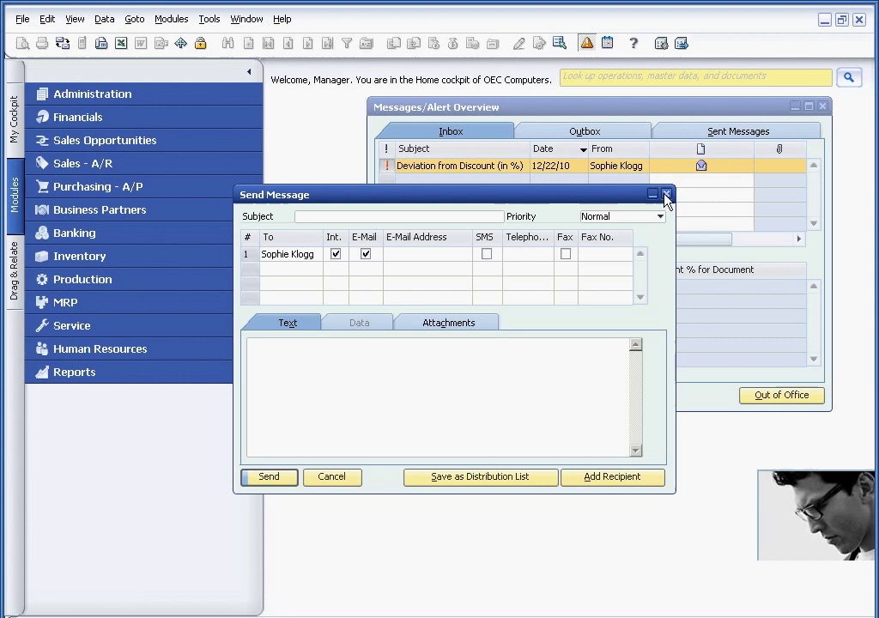
{"action": "left_click", "coordinate": [666, 194]}
In the sales employee's session, change Sales Quotation 75's discount to 2% and update it.
{"action": "left_click", "coordinate": [821, 108]}
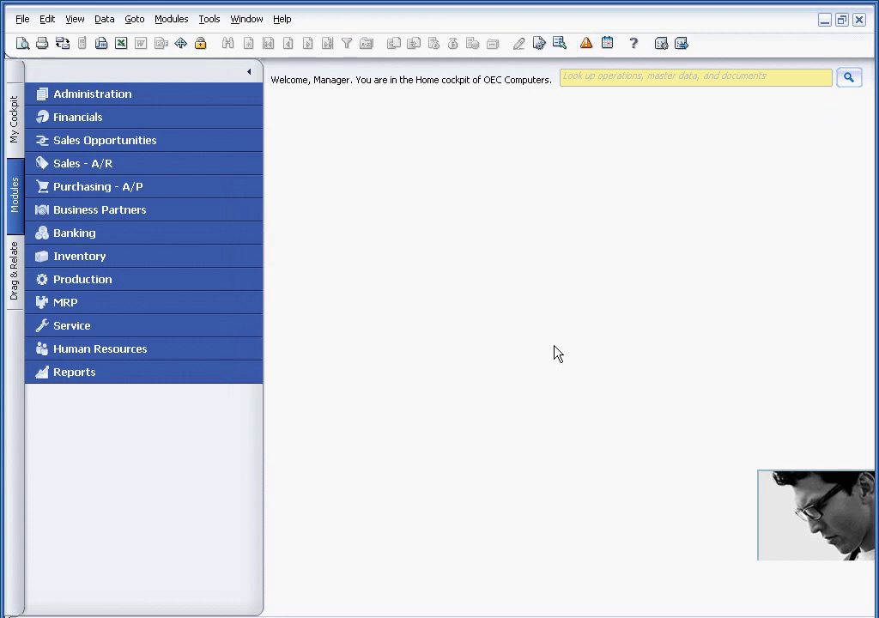
{"action": "key", "text": "alt+Tab"}
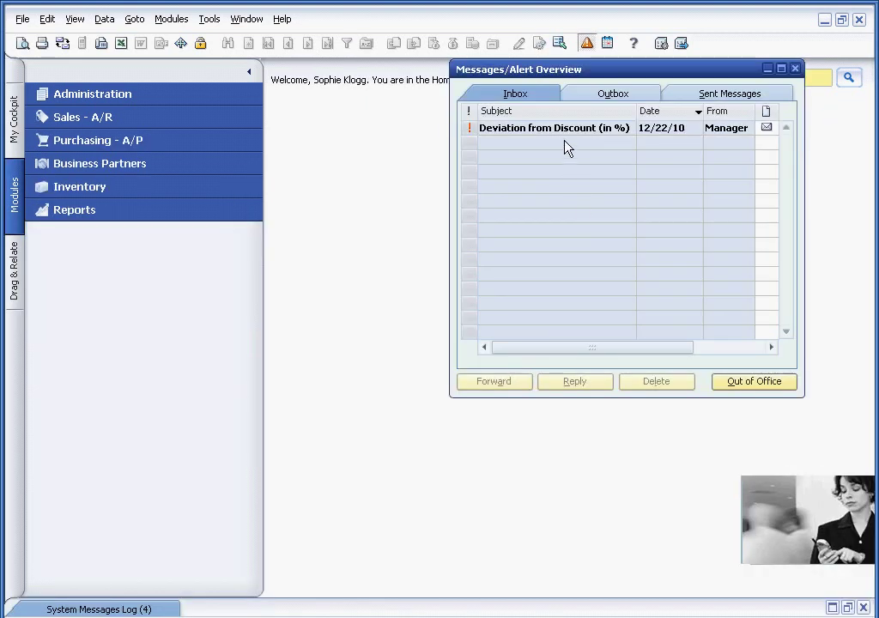
{"action": "left_click", "coordinate": [564, 130]}
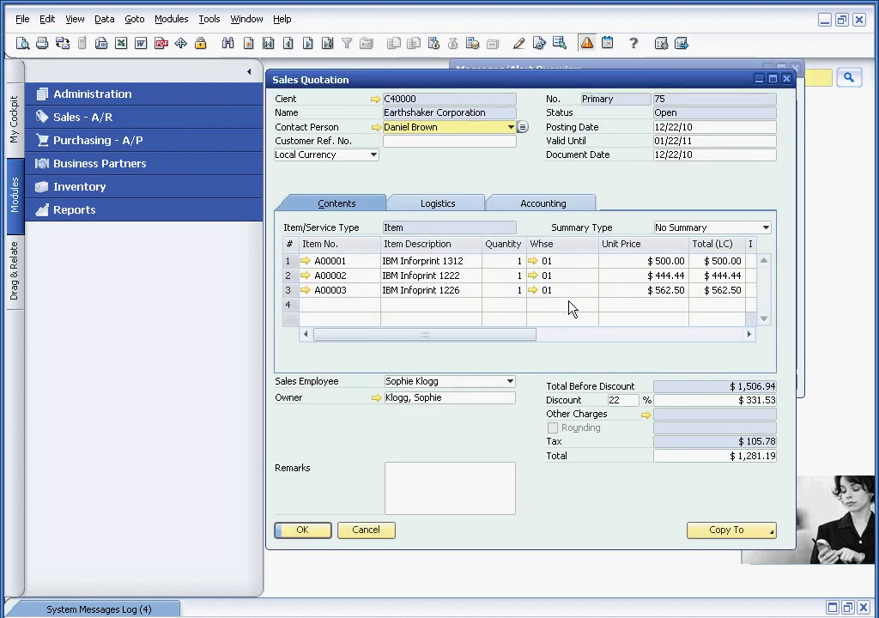
{"action": "double_click", "coordinate": [622, 400]}
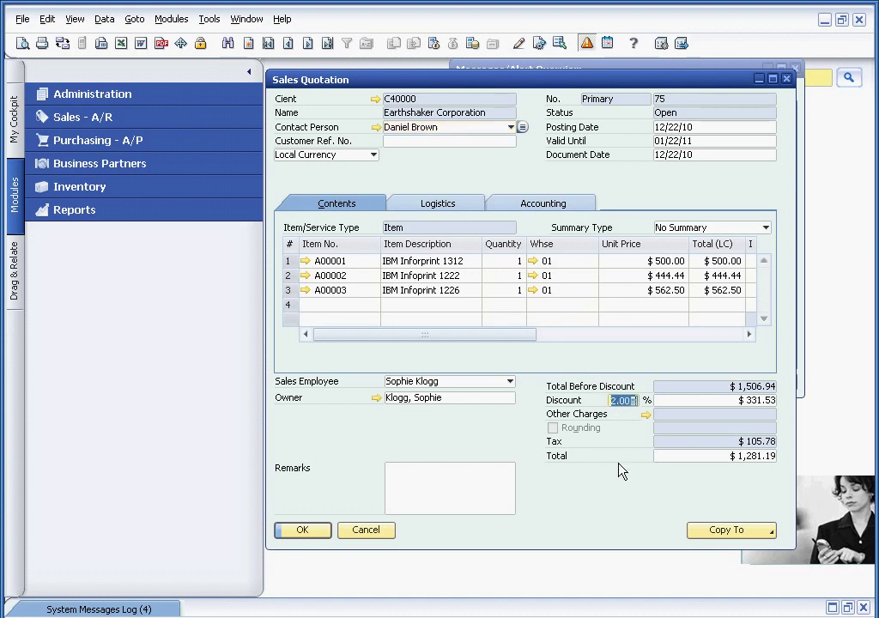
{"action": "type", "text": "2"}
{"action": "key", "text": "Tab"}
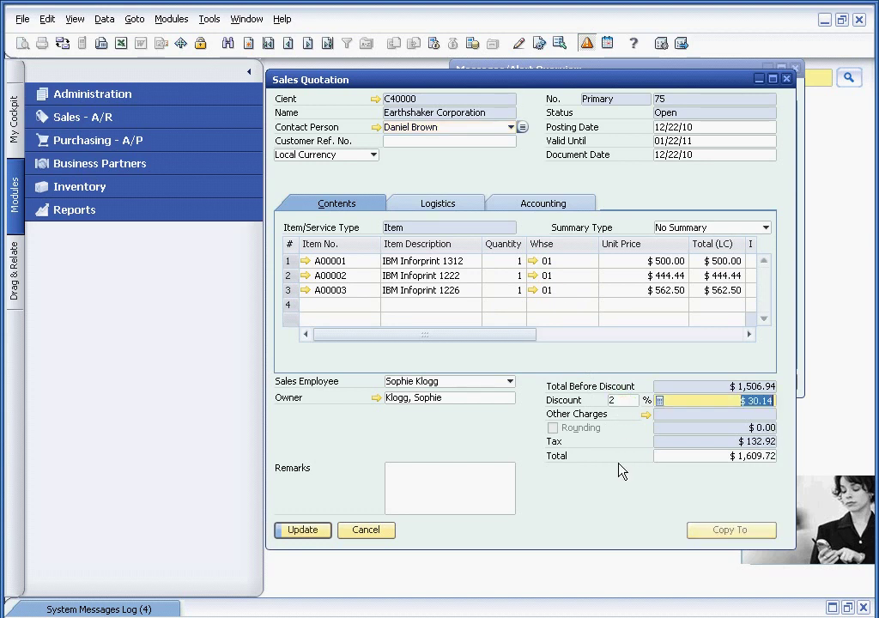
{"action": "left_click", "coordinate": [308, 530]}
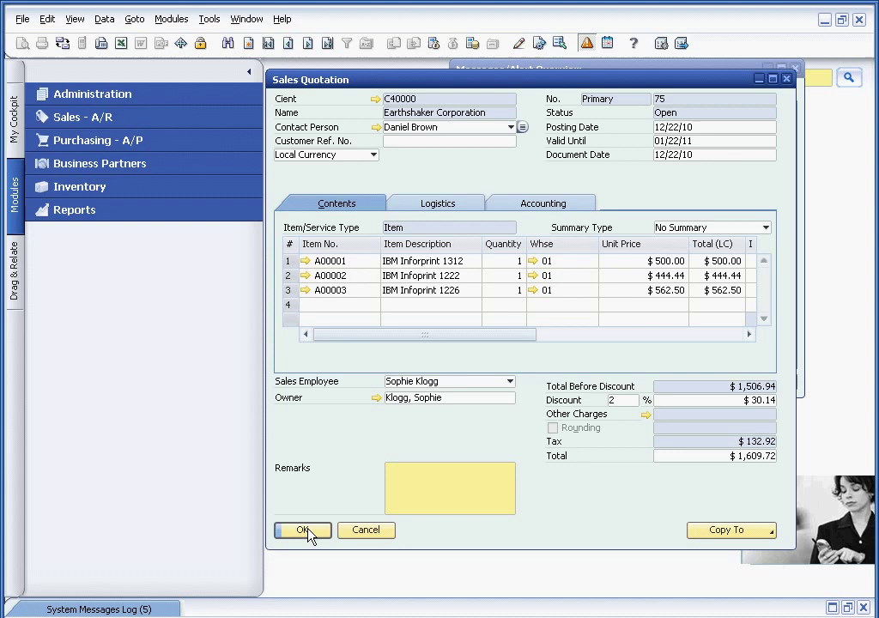
Verify the quotation's gross profit is now positive at 18.144%.
{"action": "right_click", "coordinate": [574, 174]}
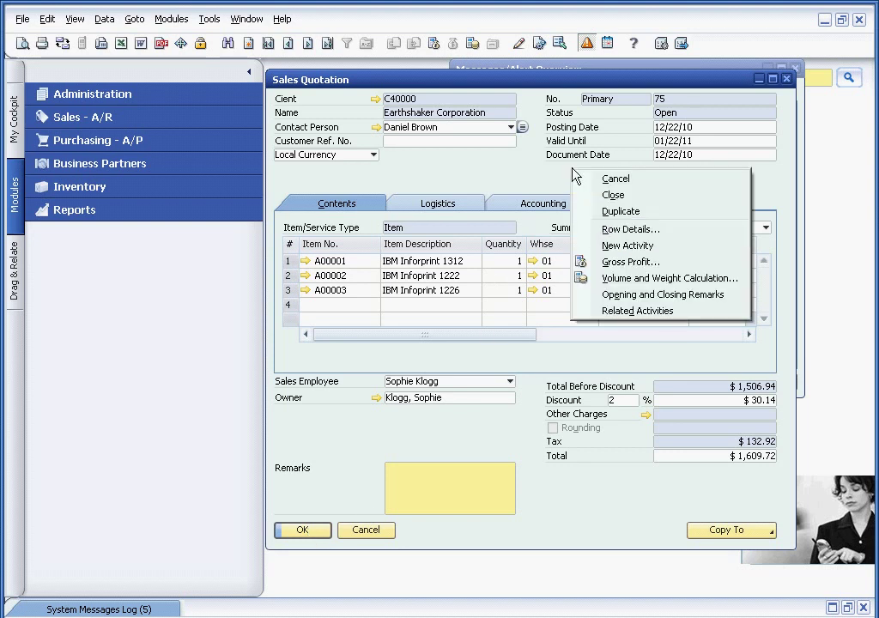
{"action": "left_click", "coordinate": [625, 261]}
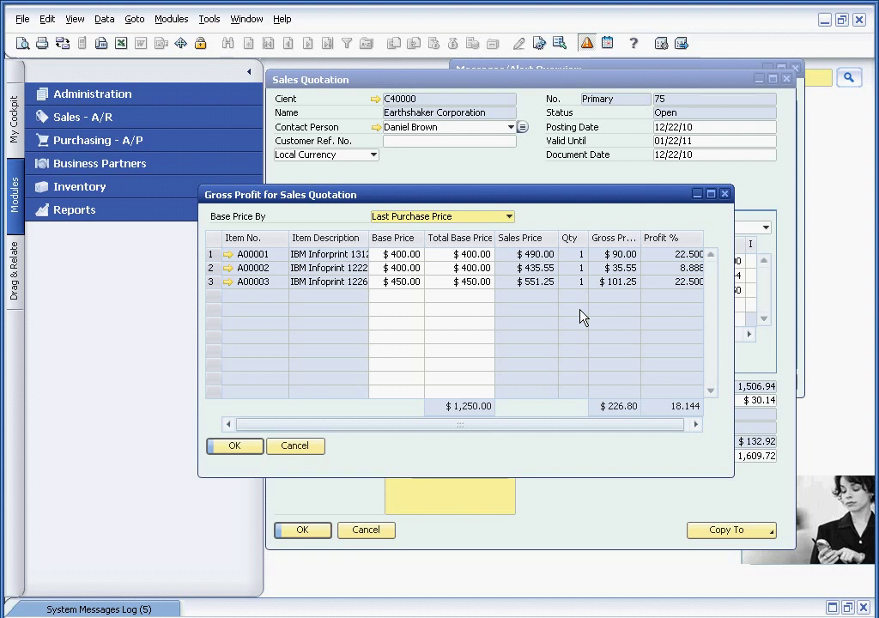
{"action": "left_click", "coordinate": [308, 445]}
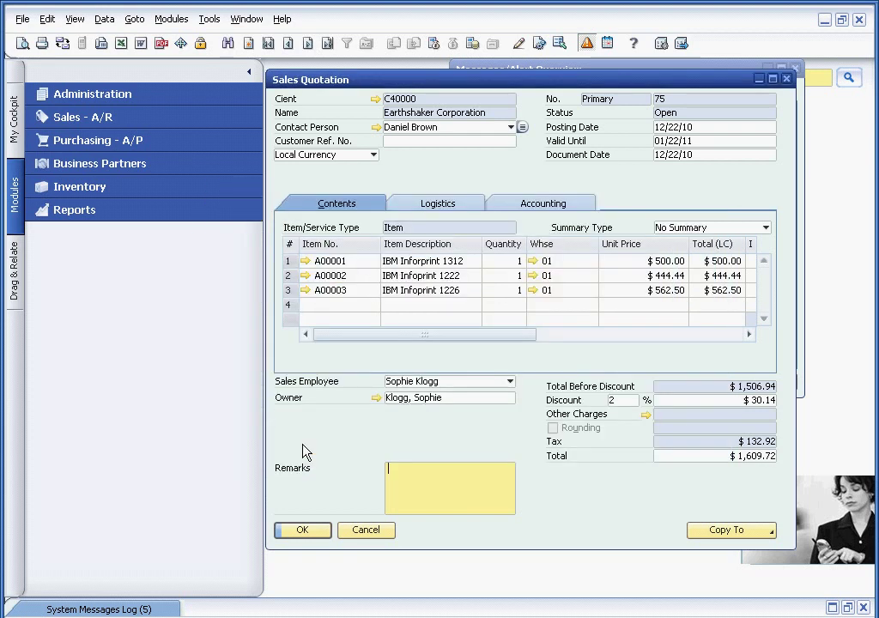
Close Sales Quotation 75 and the Messages/Alert Overview window.
{"action": "left_click", "coordinate": [367, 531]}
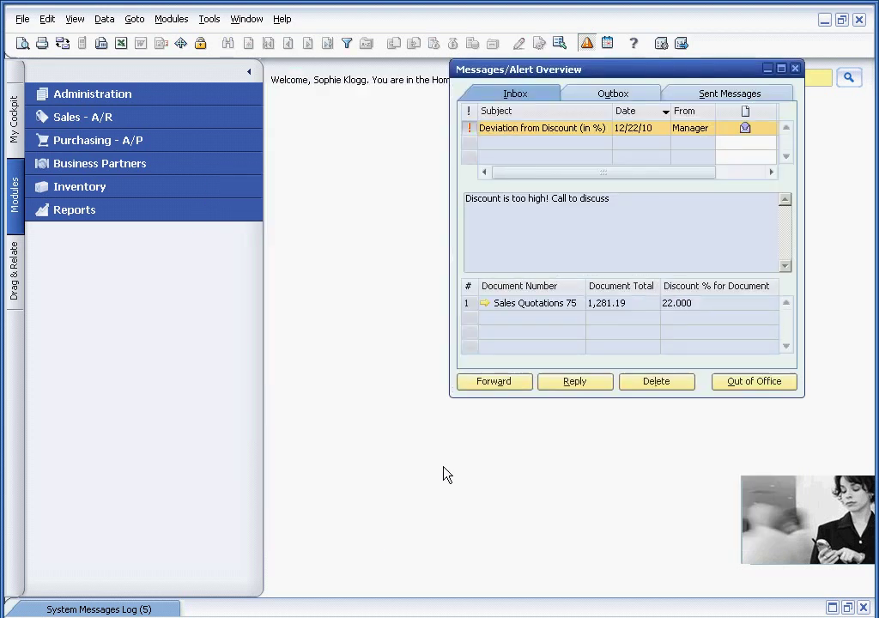
{"action": "left_click", "coordinate": [795, 69]}
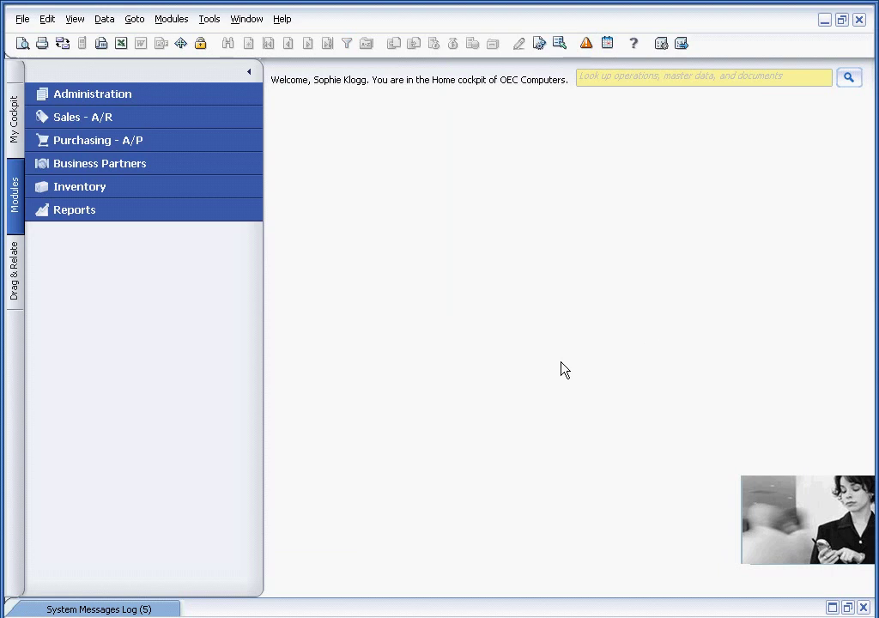